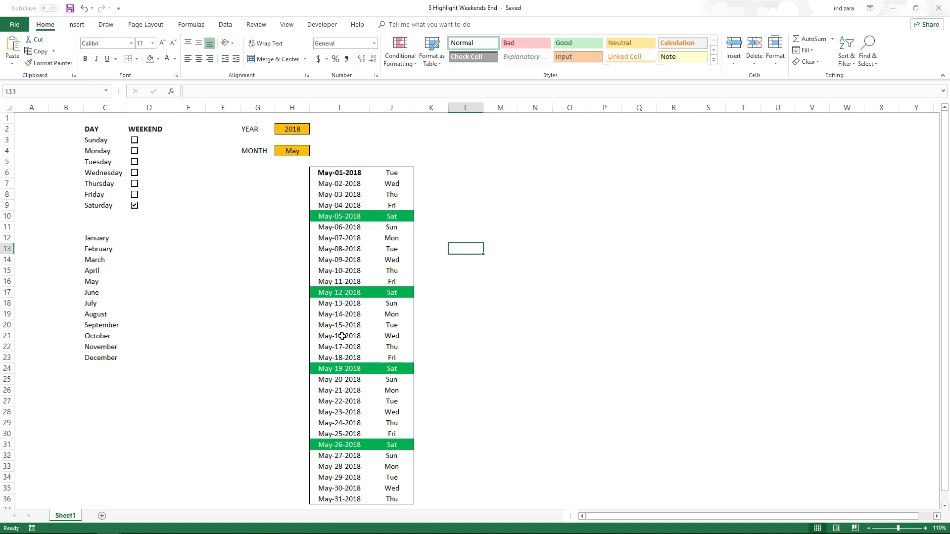
# - In the finished file, make Sunday the weekend day instead of Saturday and change MONTH from May to June
pyautogui.click(135, 141)
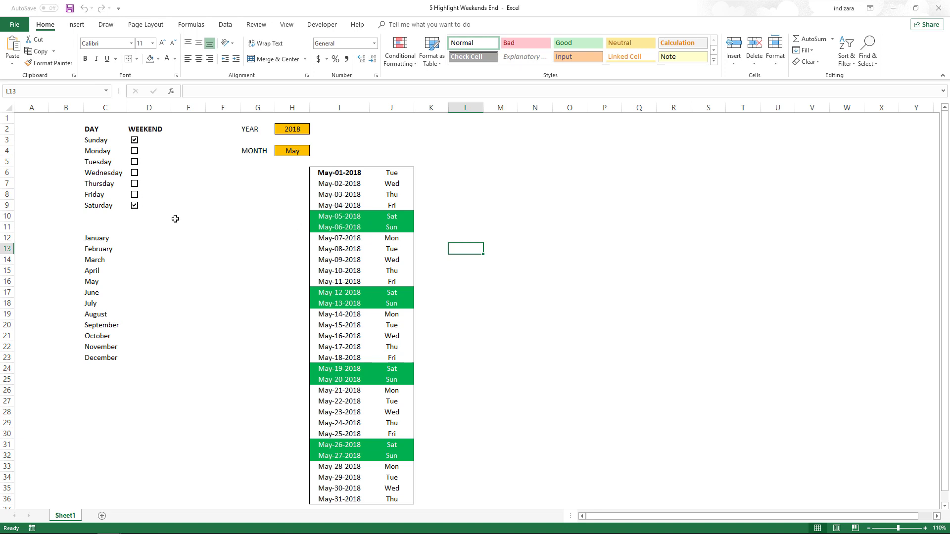
pyautogui.click(134, 206)
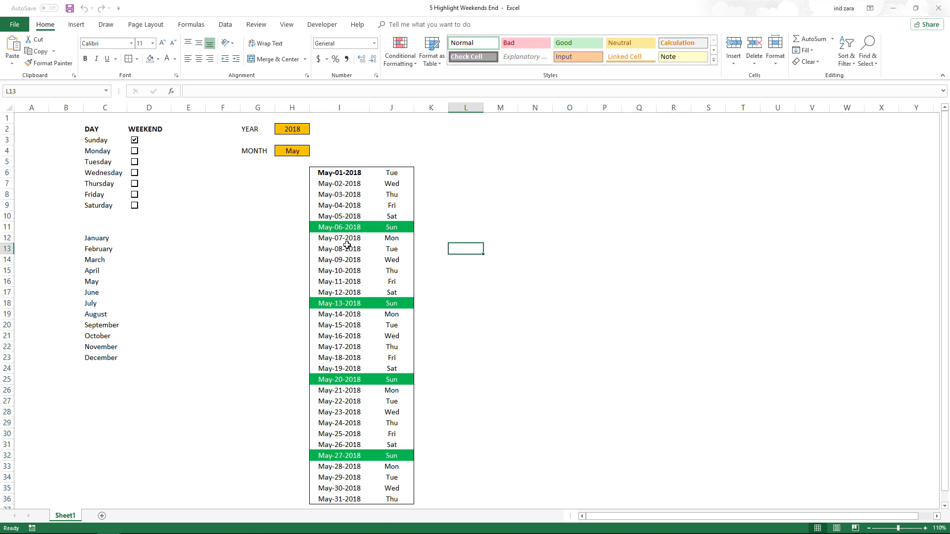
pyautogui.click(299, 151)
pyautogui.click(314, 152)
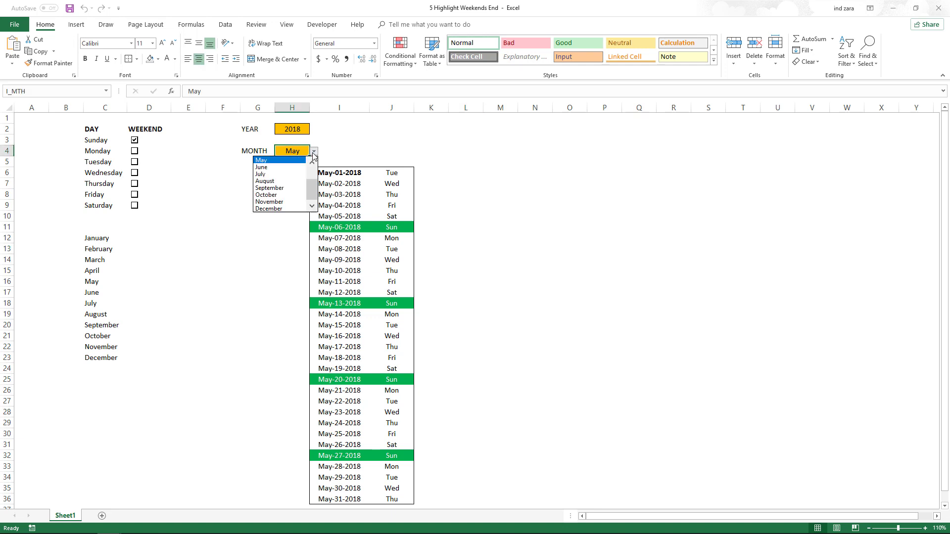
pyautogui.click(295, 167)
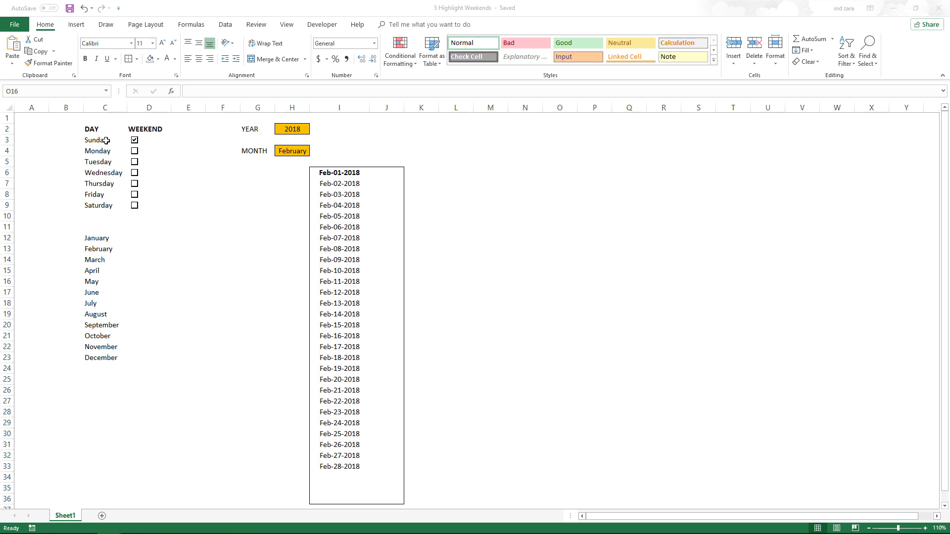
pyautogui.moveTo(105, 131); pyautogui.dragTo(147, 194)
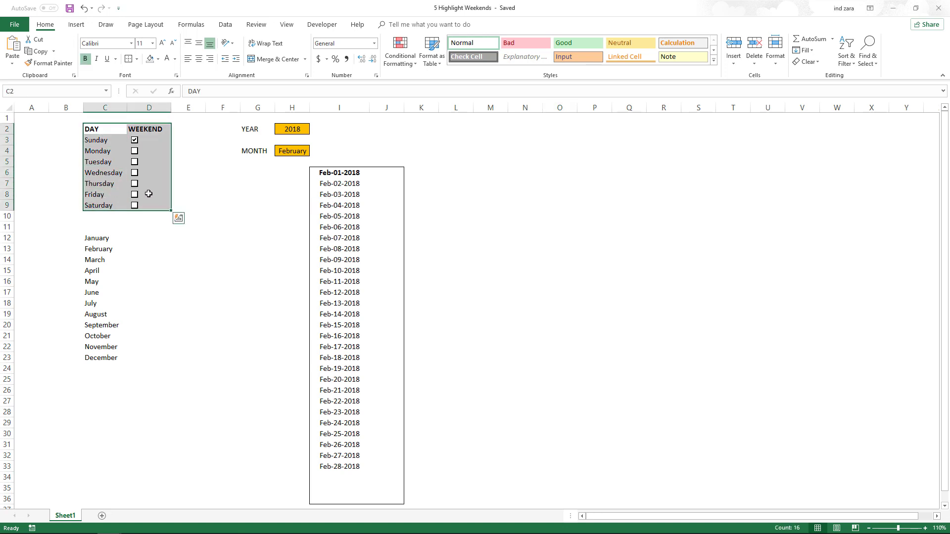
pyautogui.click(226, 184)
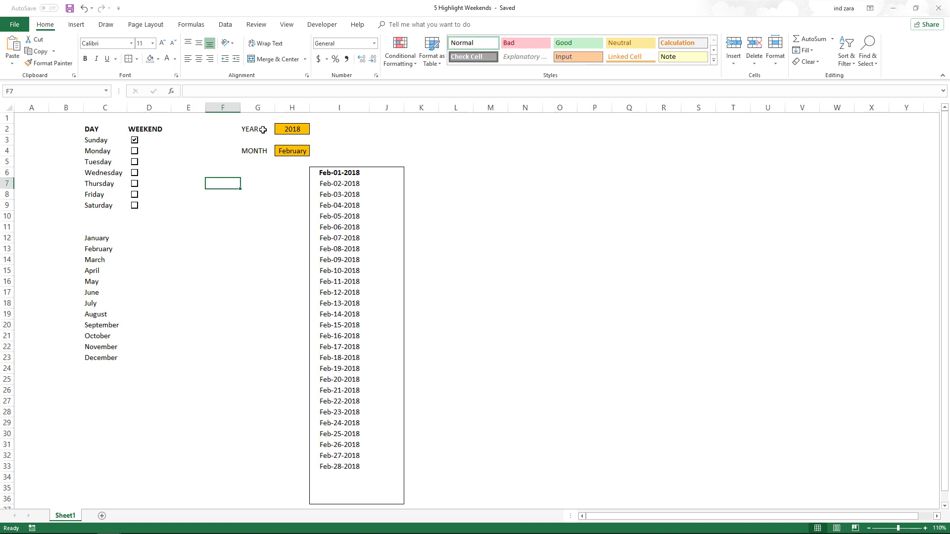
pyautogui.moveTo(263, 130); pyautogui.dragTo(284, 149)
pyautogui.click(286, 149)
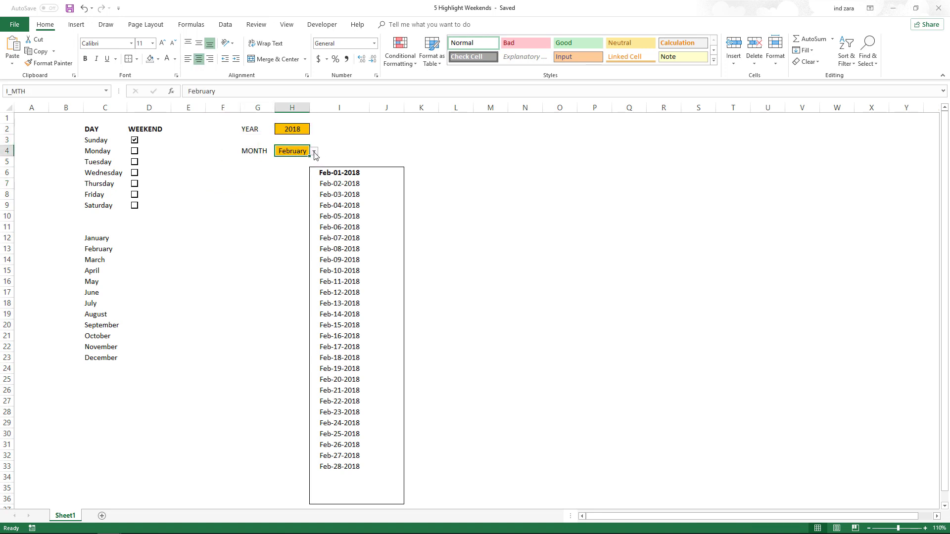
pyautogui.click(315, 153)
pyautogui.click(315, 154)
pyautogui.click(325, 171)
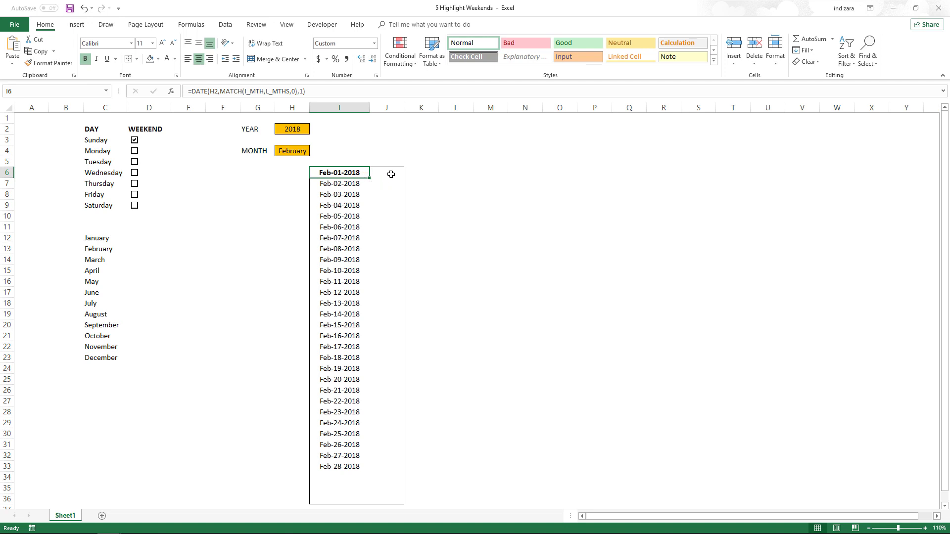
# - Select checkbox cells D3:D9 and name them L_WKNDS in the Name Box
pyautogui.moveTo(153, 140); pyautogui.dragTo(150, 205)
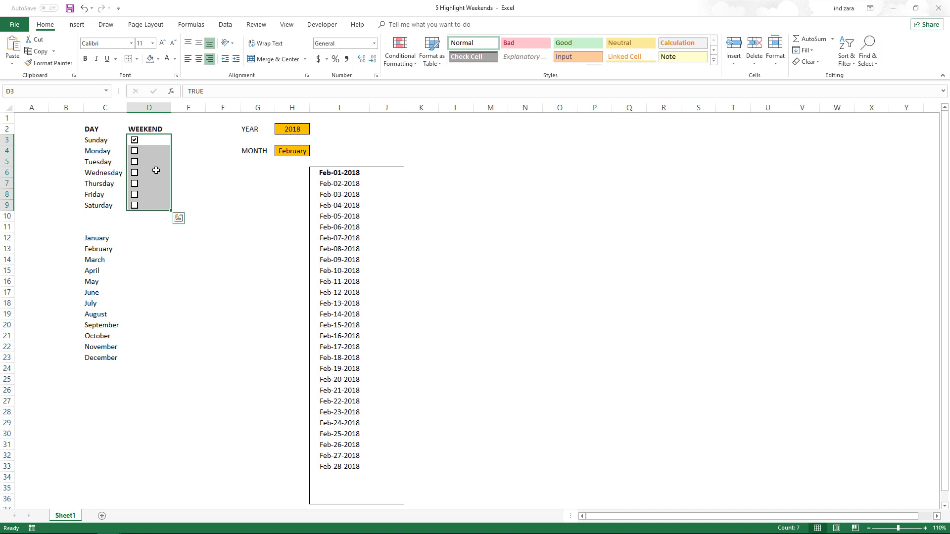
pyautogui.click(68, 93)
pyautogui.write('L_WKNDS')
pyautogui.press('Return')
# - Enter =I6 in J6 and fill it down column J without formatting
pyautogui.click(394, 172)
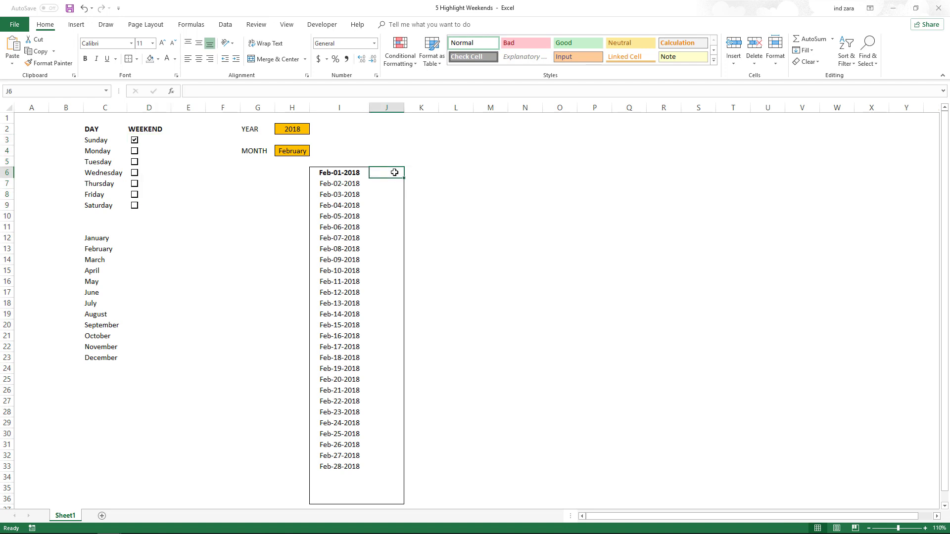
pyautogui.write('=')
pyautogui.press('Left')
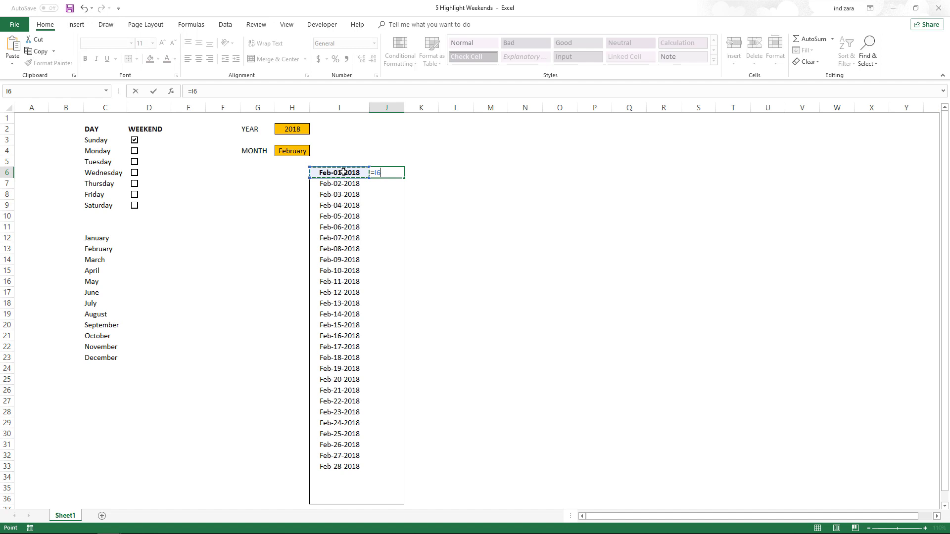
pyautogui.hotkey('ctrl', 'Return')
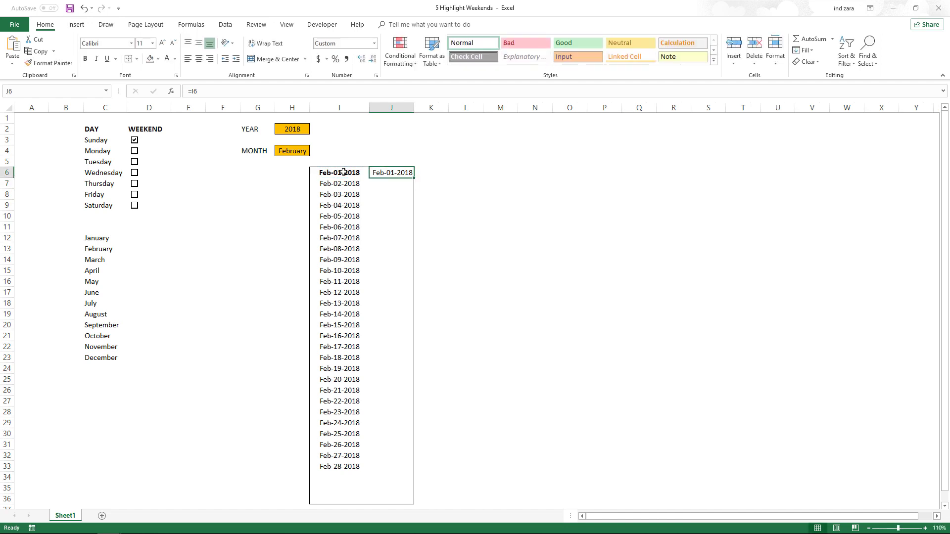
pyautogui.doubleClick(414, 177)
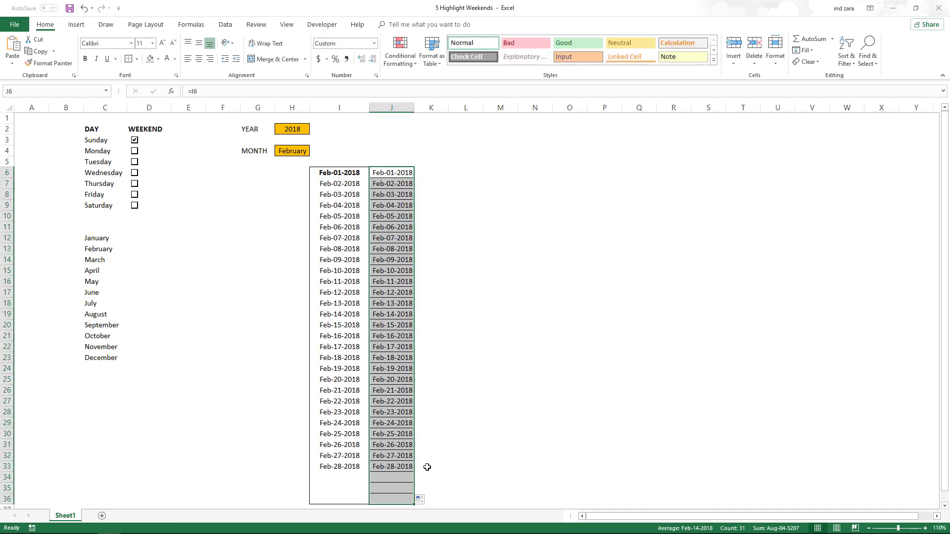
pyautogui.click(421, 498)
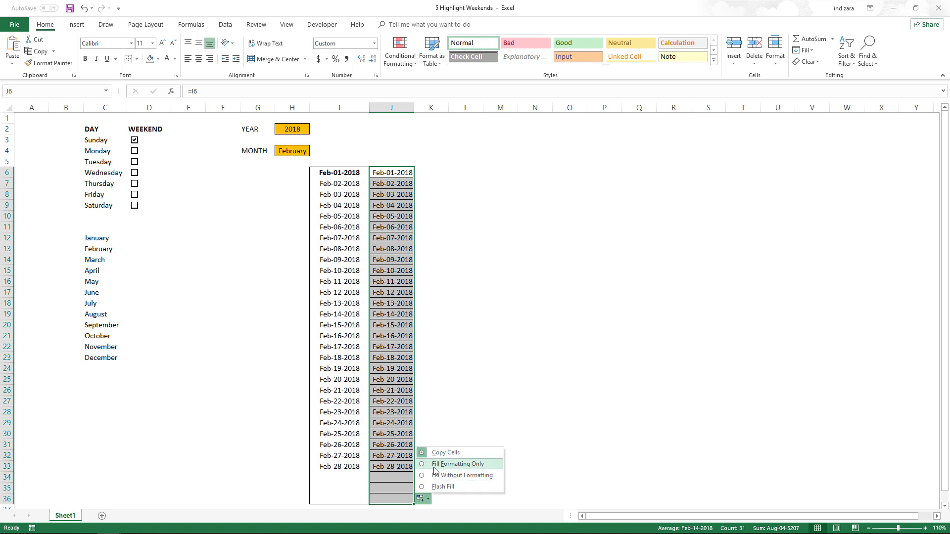
pyautogui.click(448, 476)
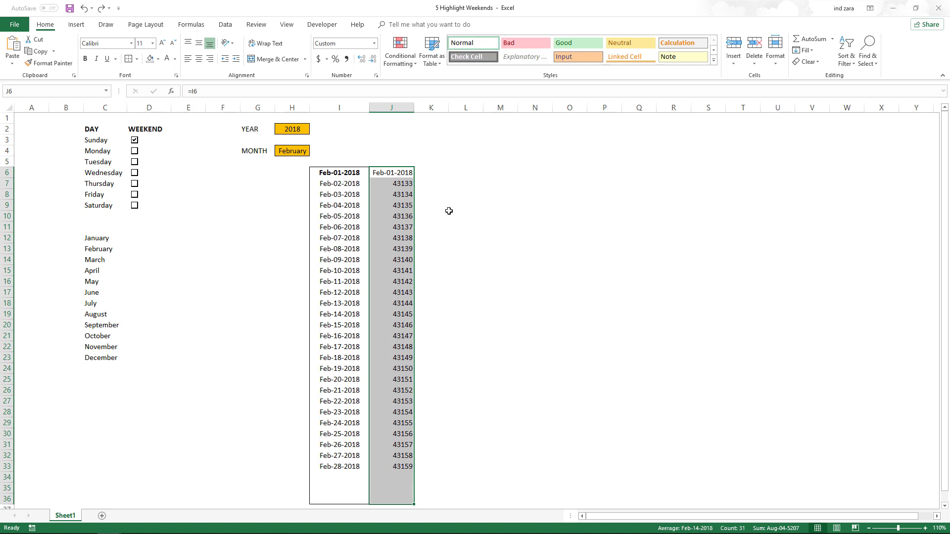
# - Give column J the custom format ddd and centre the weekday names
pyautogui.hotkey('ctrl', '1')
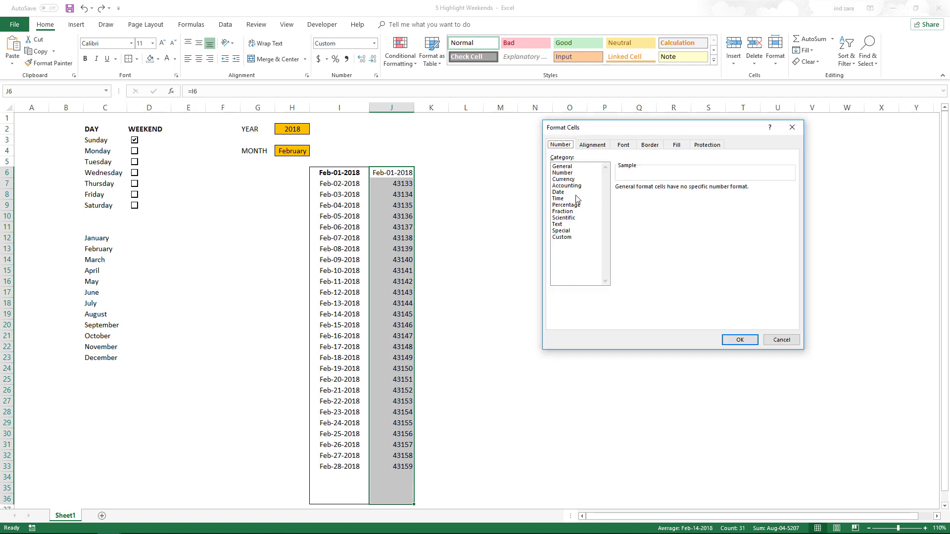
pyautogui.click(563, 237)
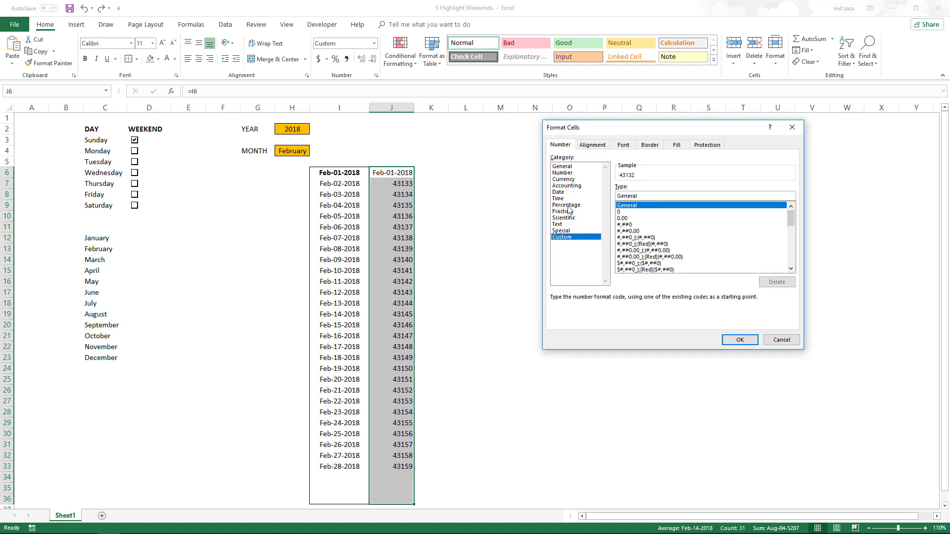
pyautogui.doubleClick(625, 194)
pyautogui.write('d')
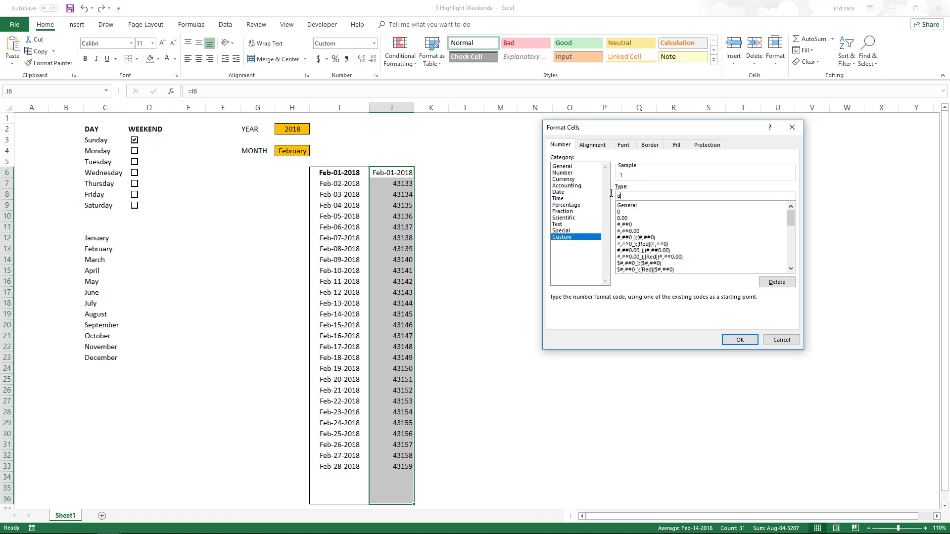
pyautogui.write('dd')
pyautogui.click(732, 340)
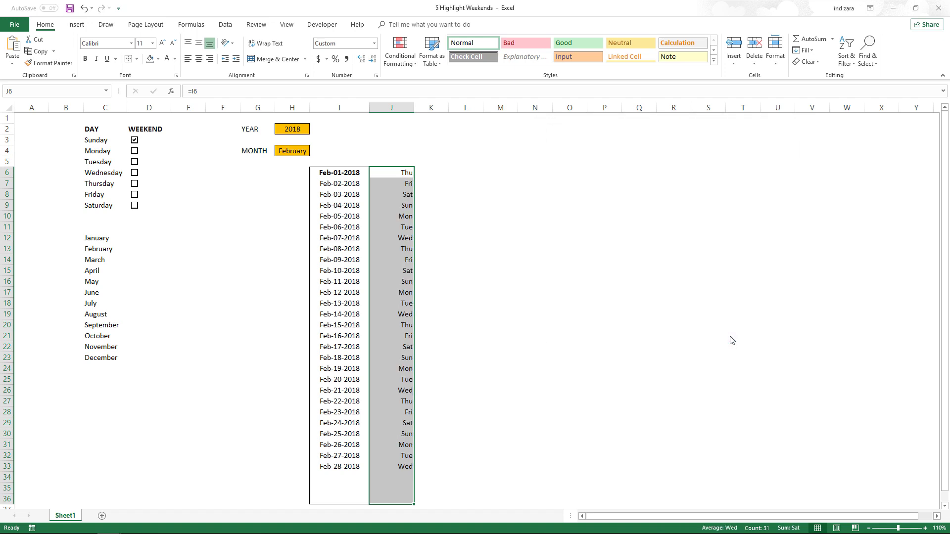
pyautogui.click(198, 59)
pyautogui.click(475, 187)
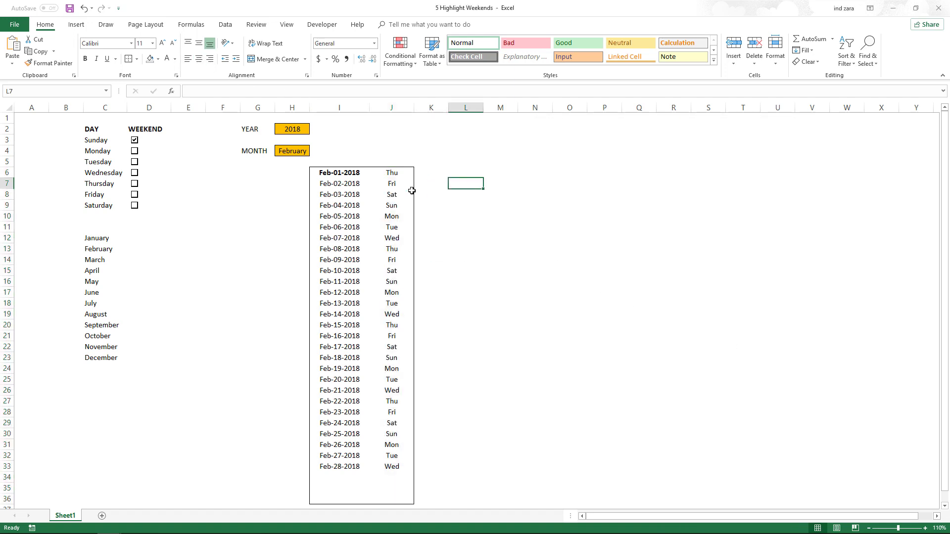
# - Switch the MONTH cell to March
pyautogui.click(307, 153)
pyautogui.click(313, 152)
pyautogui.click(265, 174)
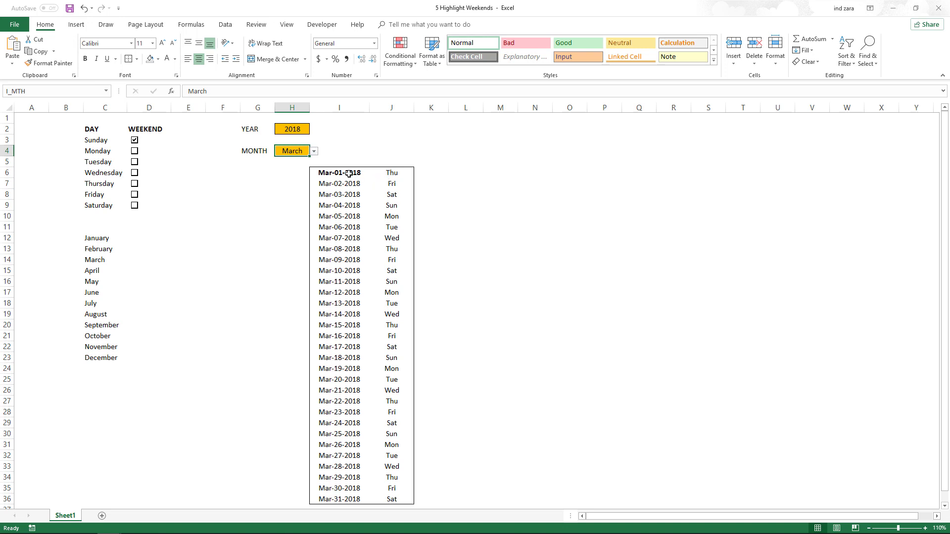
# - Select the whole date and weekday list and start a formula rule =INDEX(L_WKNDS,WEEKDAY(I6))
pyautogui.moveTo(350, 173); pyautogui.dragTo(376, 230)
pyautogui.hotkey('ctrl', 'shift', 'Down')
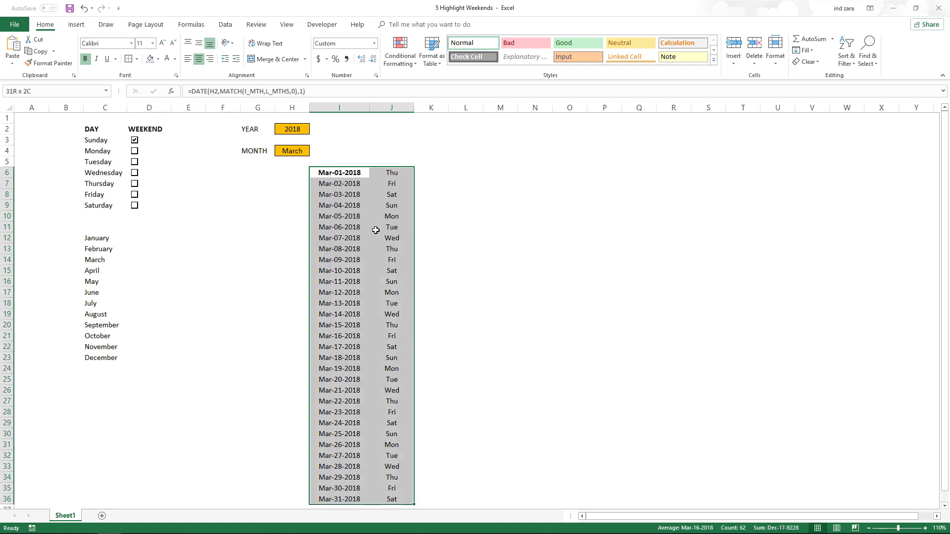
pyautogui.click(402, 60)
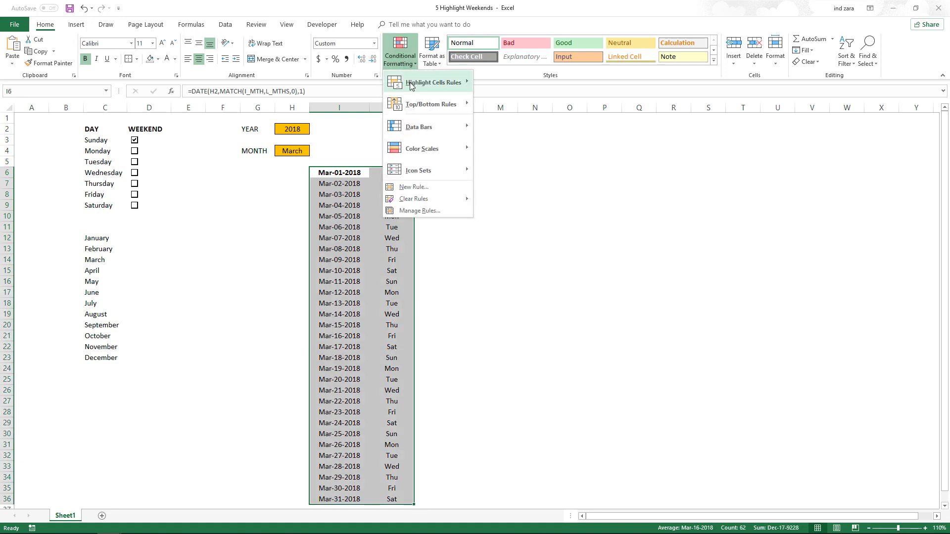
pyautogui.click(415, 188)
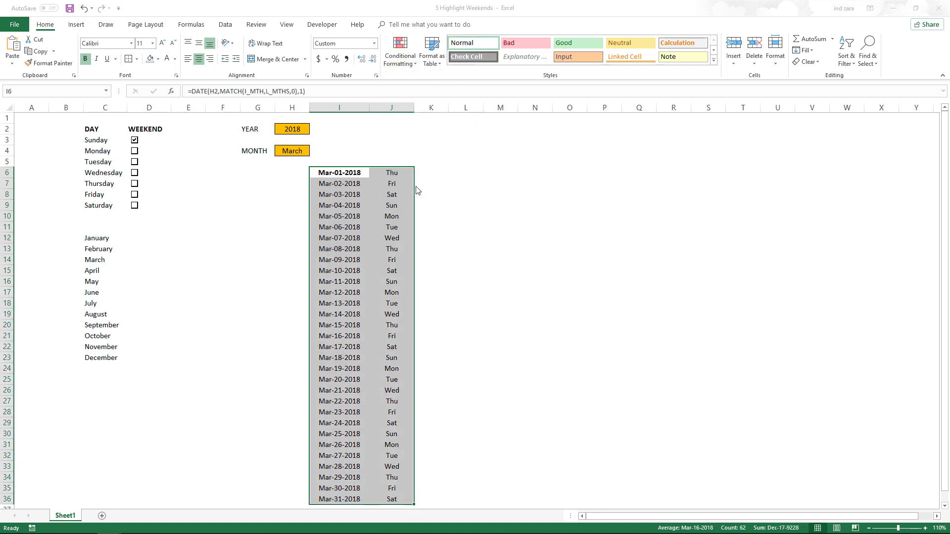
pyautogui.moveTo(566, 160); pyautogui.dragTo(448, 158)
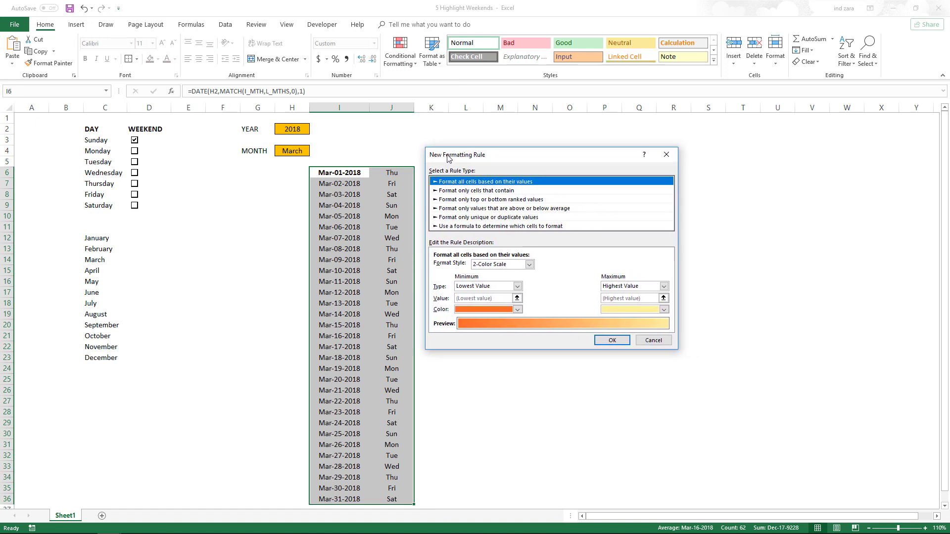
pyautogui.click(447, 227)
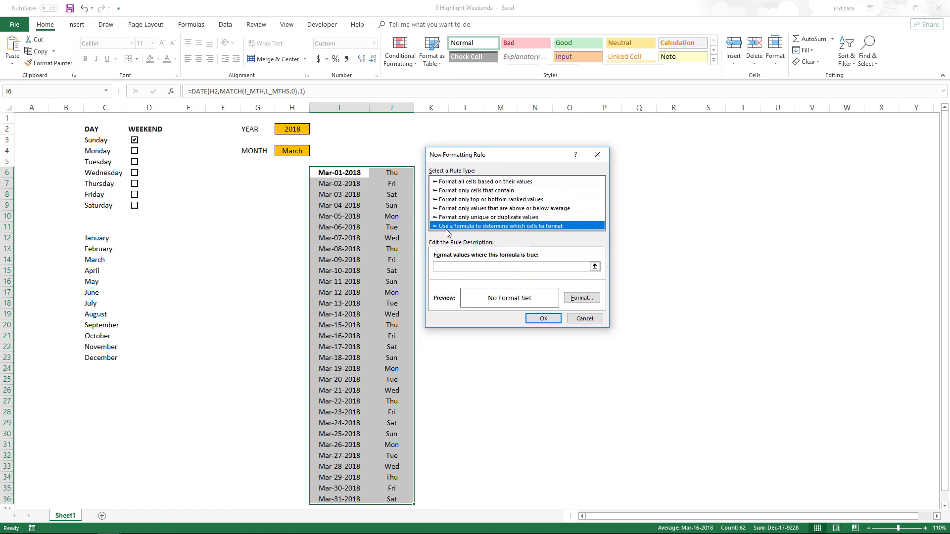
pyautogui.click(445, 266)
pyautogui.write('=INDEX(L_WKNDS,WEEKDAY(I6')
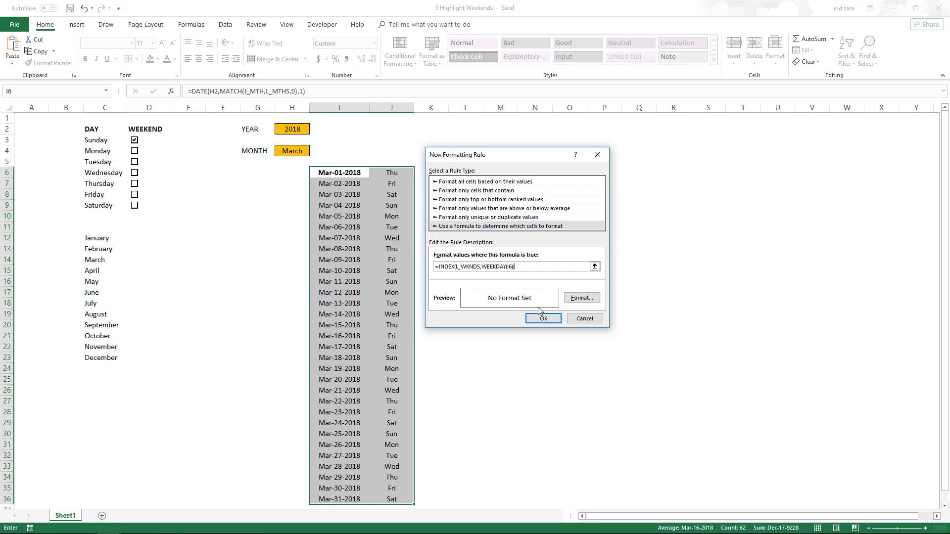
# - Give the rule a green cell fill and confirm it
pyautogui.click(591, 301)
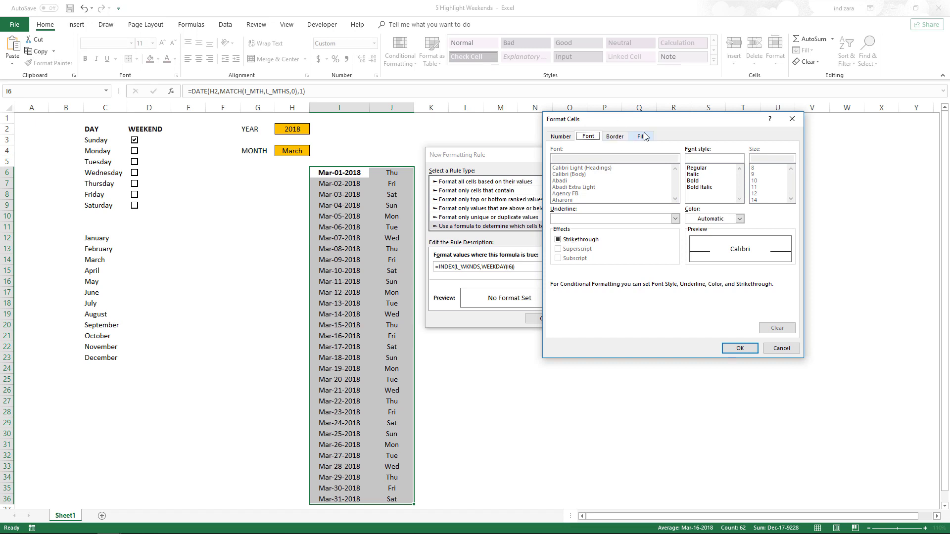
pyautogui.click(641, 137)
pyautogui.click(604, 233)
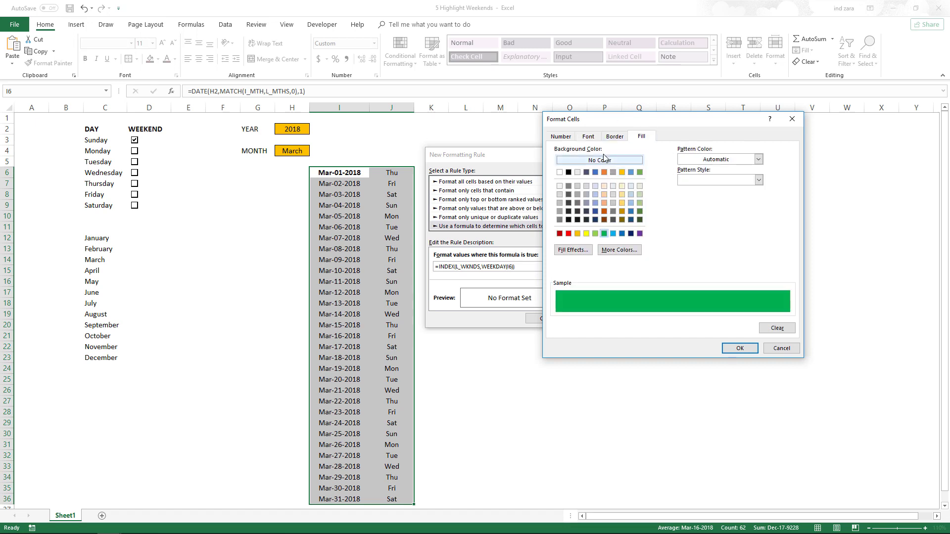
pyautogui.click(588, 136)
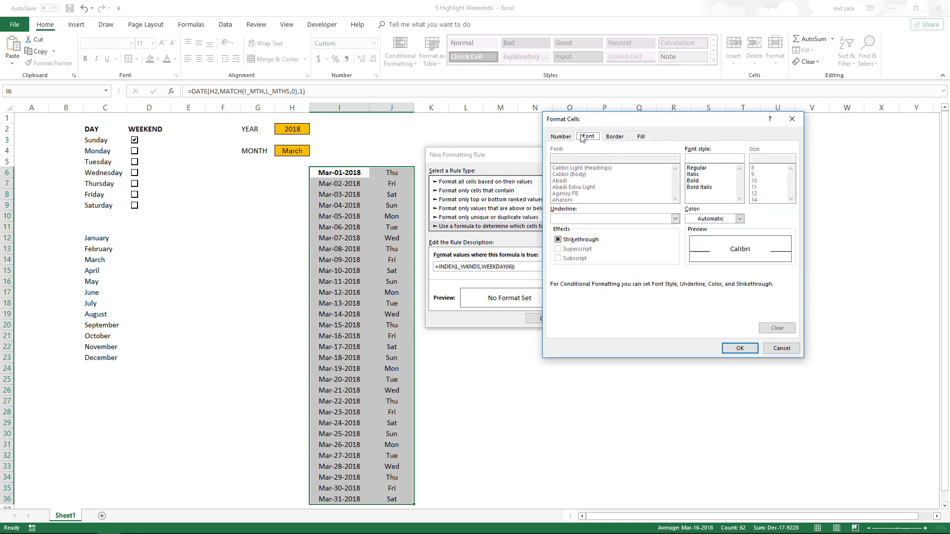
pyautogui.click(700, 220)
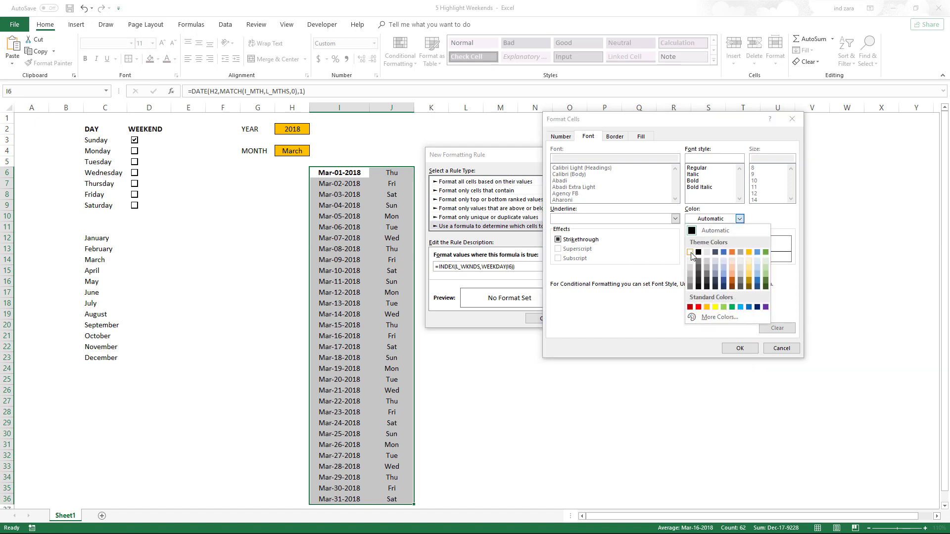
pyautogui.click(686, 229)
pyautogui.click(645, 138)
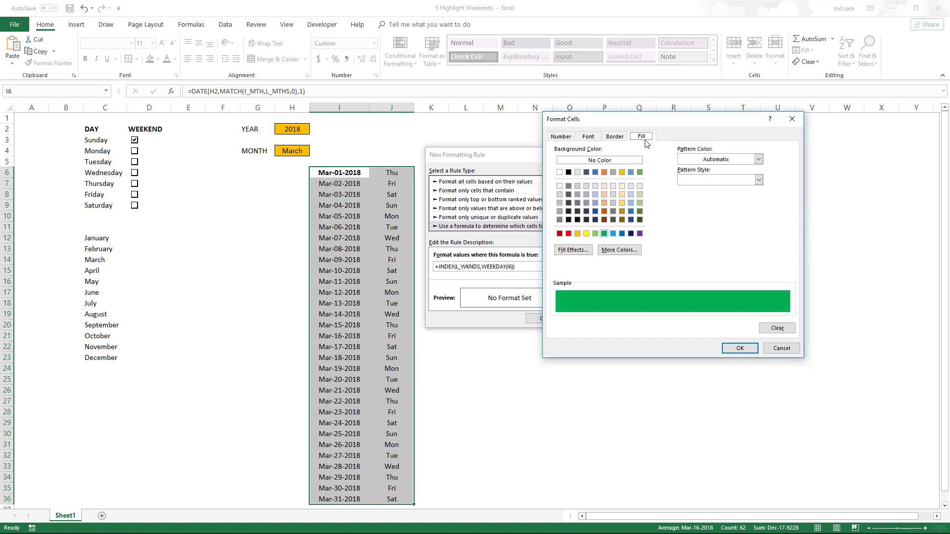
pyautogui.click(733, 347)
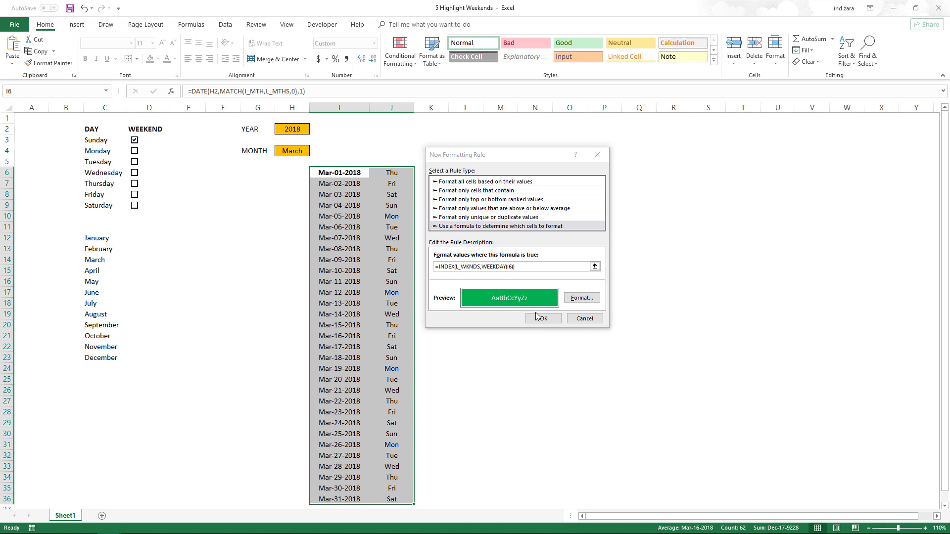
pyautogui.click(541, 319)
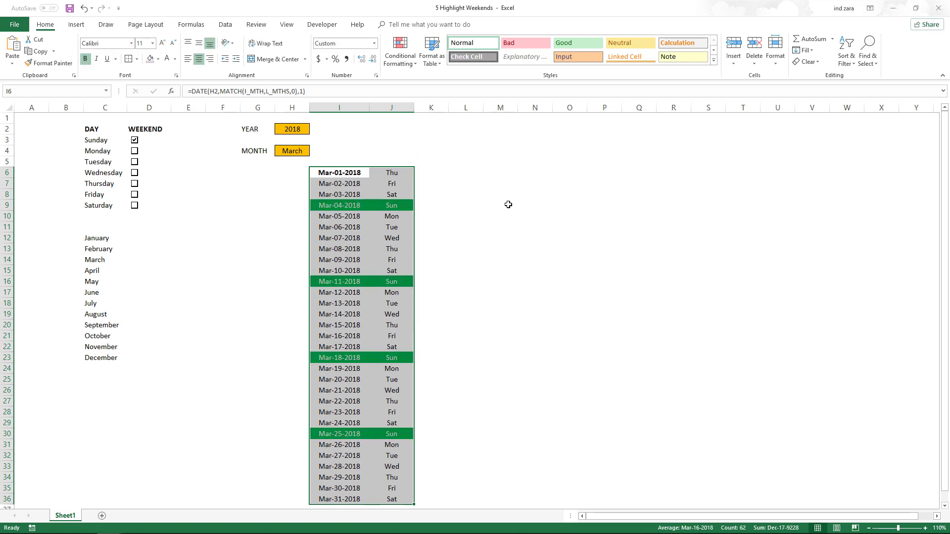
# - Enter =WEEKDAY(I6) in L6 beside the first March date
pyautogui.click(437, 173)
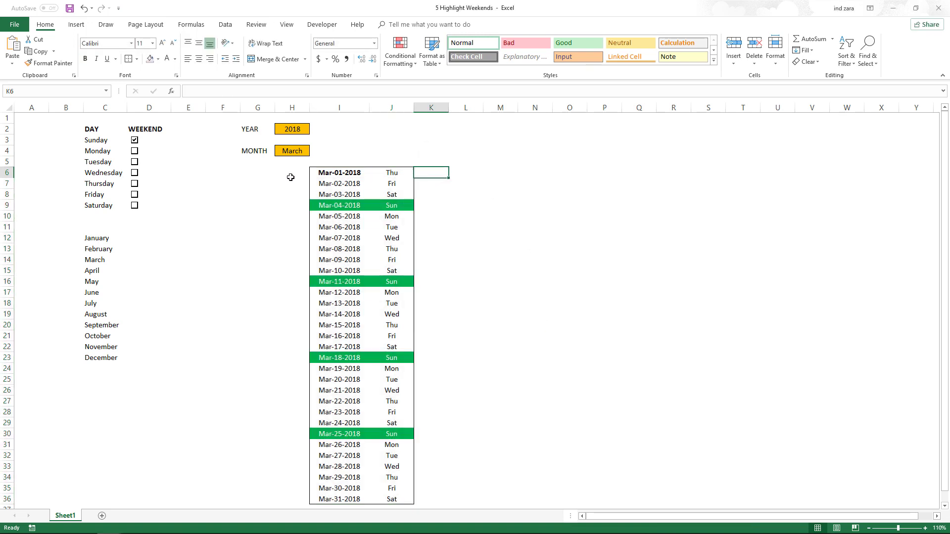
pyautogui.click(353, 174)
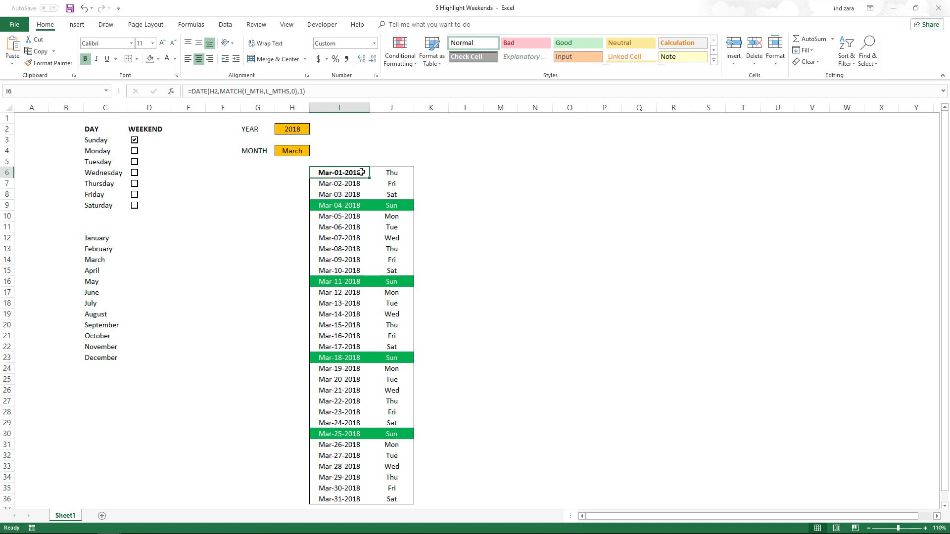
pyautogui.click(420, 136)
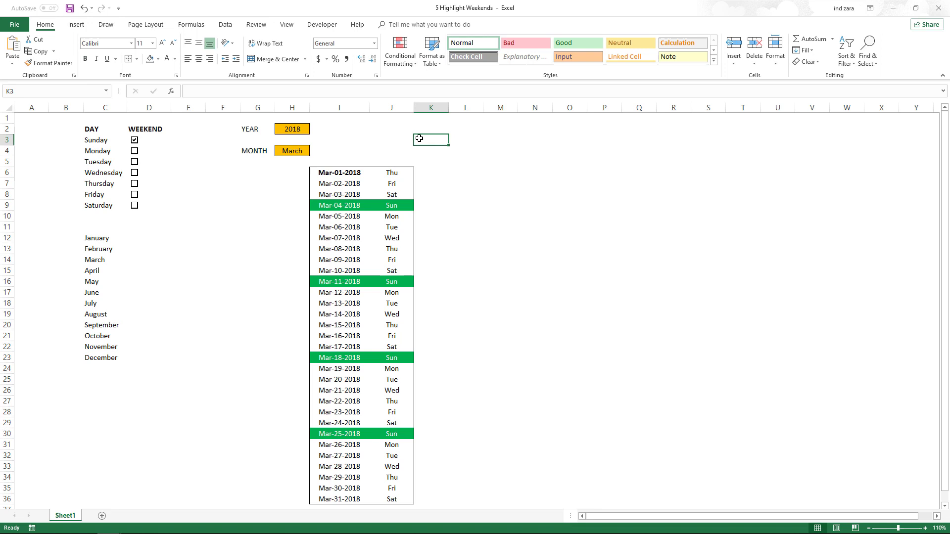
pyautogui.press('Down')
pyautogui.press('Down')
pyautogui.press('Down')
pyautogui.press('Right')
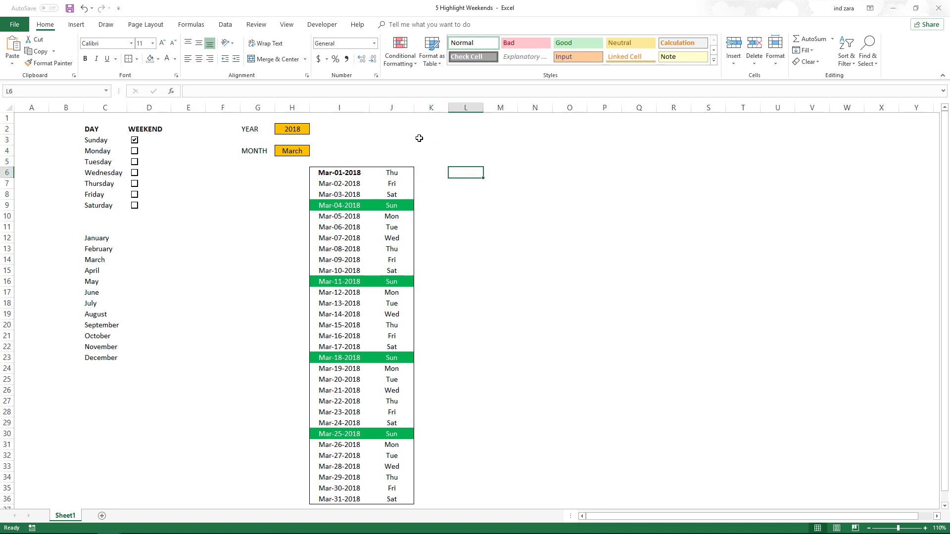
pyautogui.write('=weekday(')
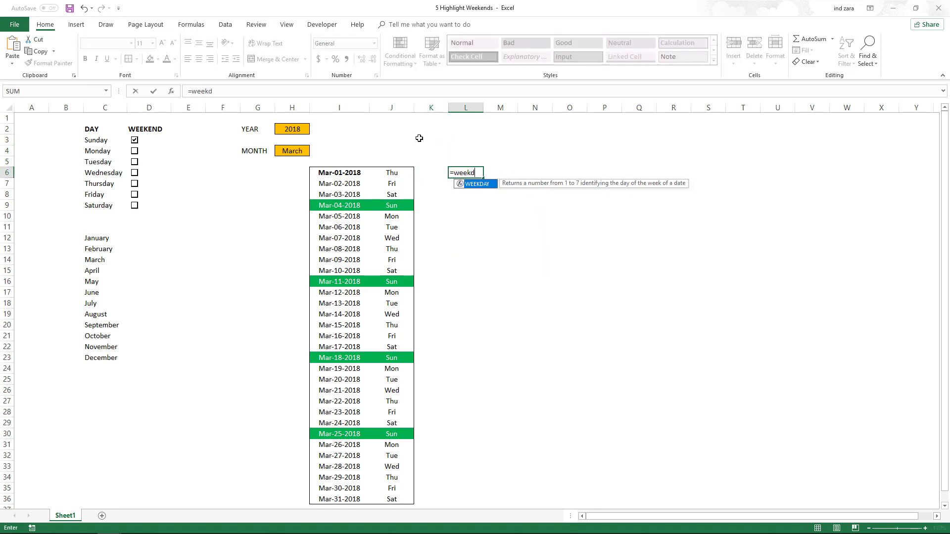
pyautogui.press('Left')
pyautogui.press('Left')
pyautogui.press('Left')
pyautogui.write(',')
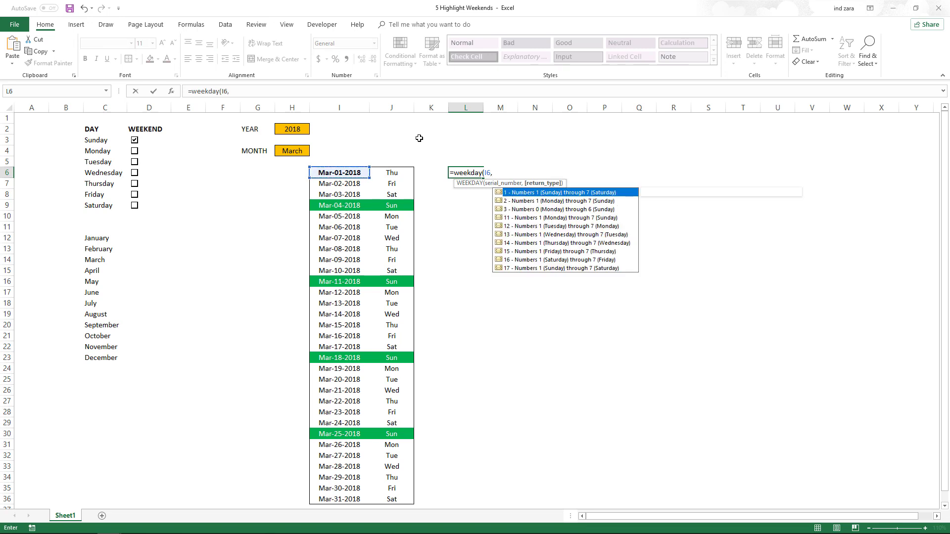
pyautogui.press('BackSpace')
pyautogui.write(')')
pyautogui.hotkey('ctrl', 'Return')
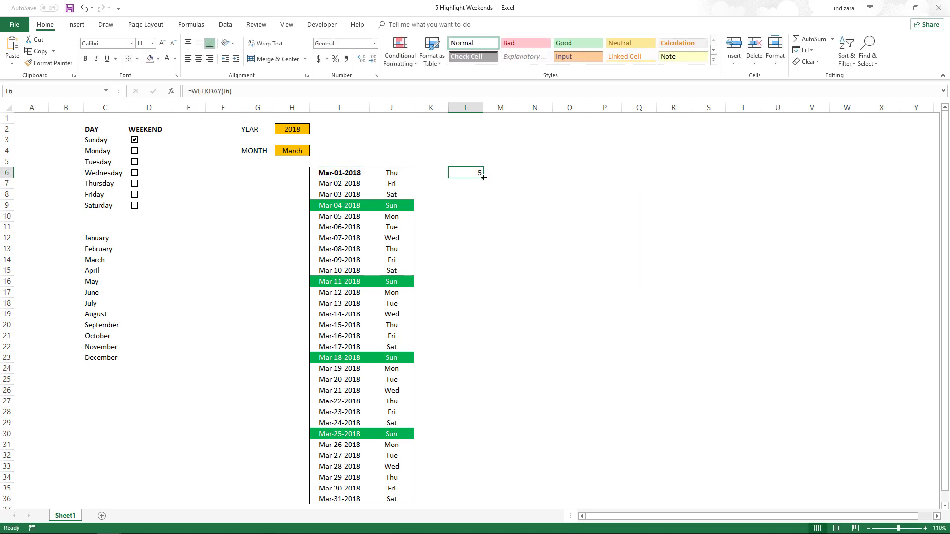
# - Fill the WEEKDAY formula down to L21 and review the Sunday values
pyautogui.moveTo(483, 178); pyautogui.dragTo(484, 339)
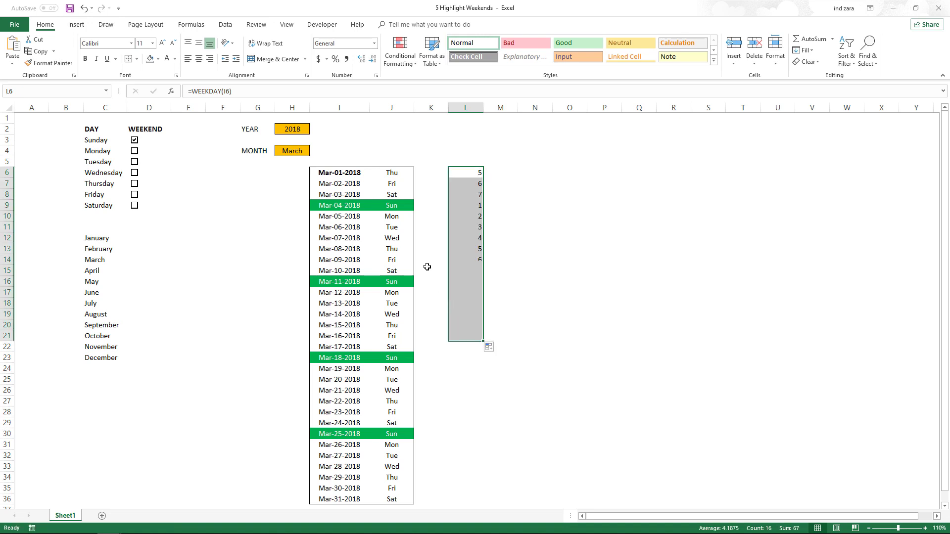
pyautogui.click(478, 205)
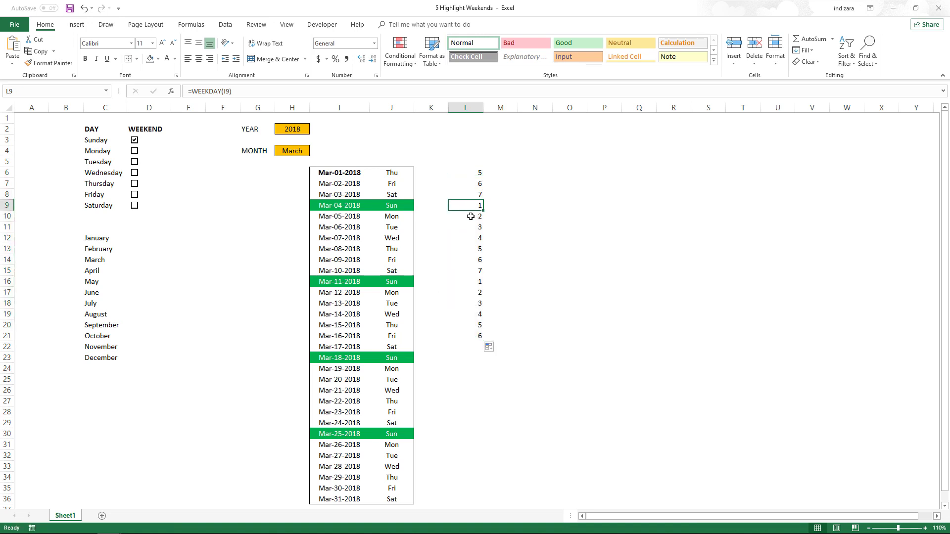
pyautogui.click(471, 220)
pyautogui.moveTo(472, 220); pyautogui.dragTo(473, 256)
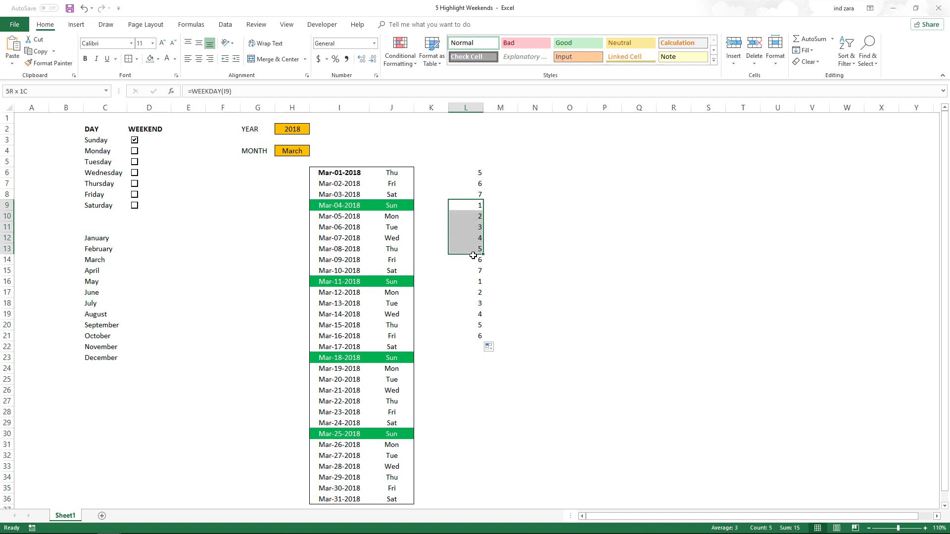
# - Review WEEKDAY's return_type options in L6, leaving the formula unchanged
pyautogui.click(469, 173)
pyautogui.click(230, 93)
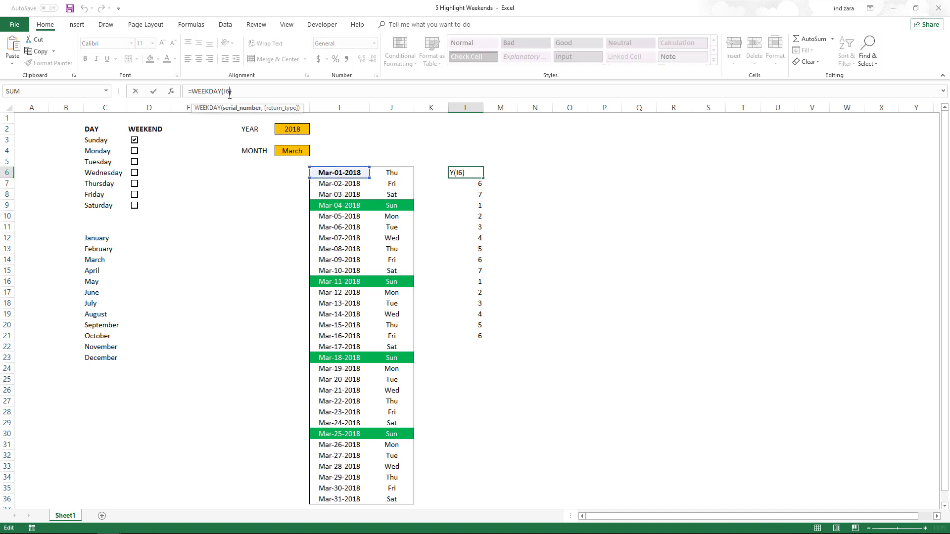
pyautogui.write(',')
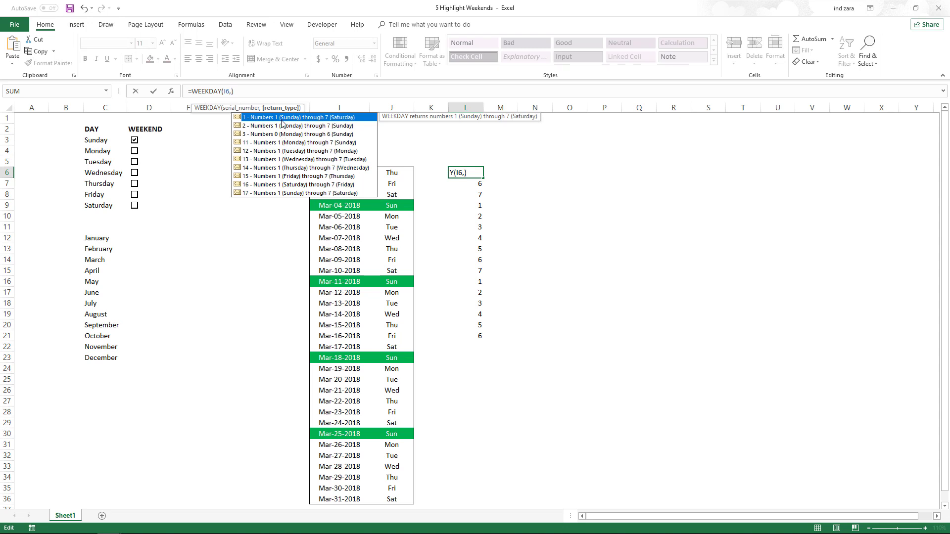
pyautogui.press('BackSpace')
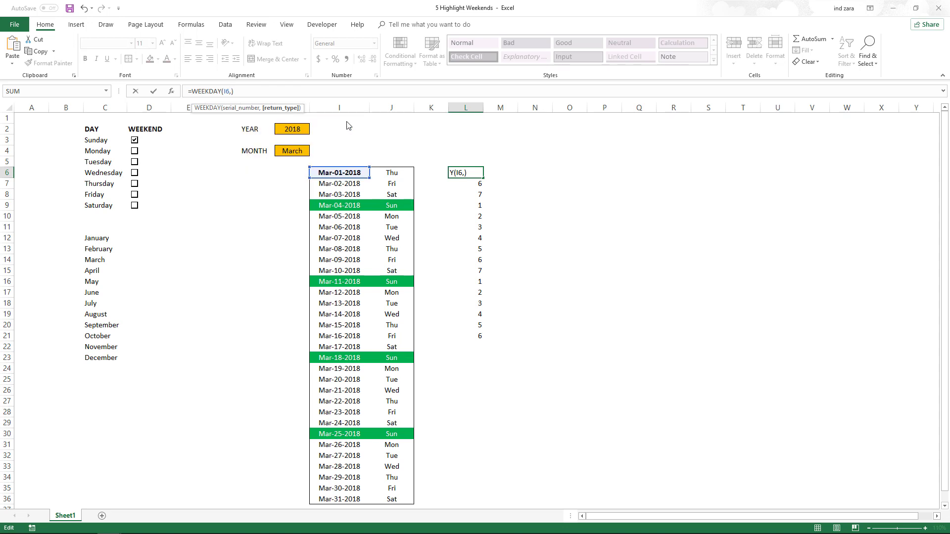
pyautogui.hotkey('ctrl', 'Return')
# - Compare the Sunday-to-Saturday day names, then select the helper numbers L6:L21
pyautogui.moveTo(99, 143); pyautogui.dragTo(98, 206)
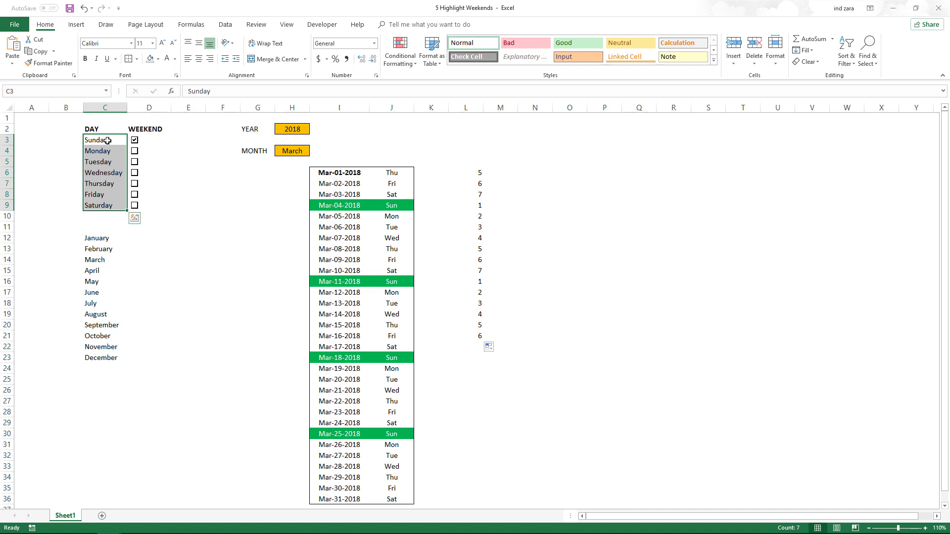
pyautogui.click(108, 141)
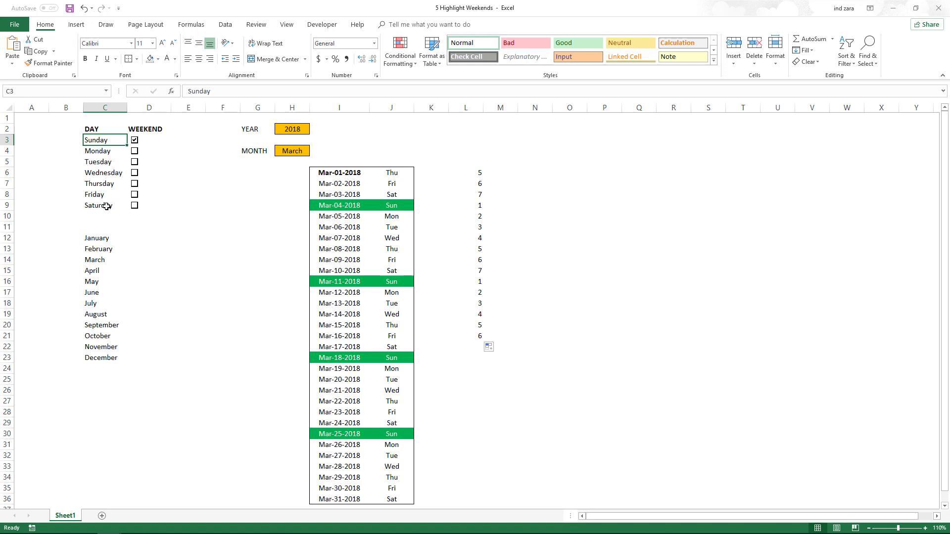
pyautogui.click(480, 174)
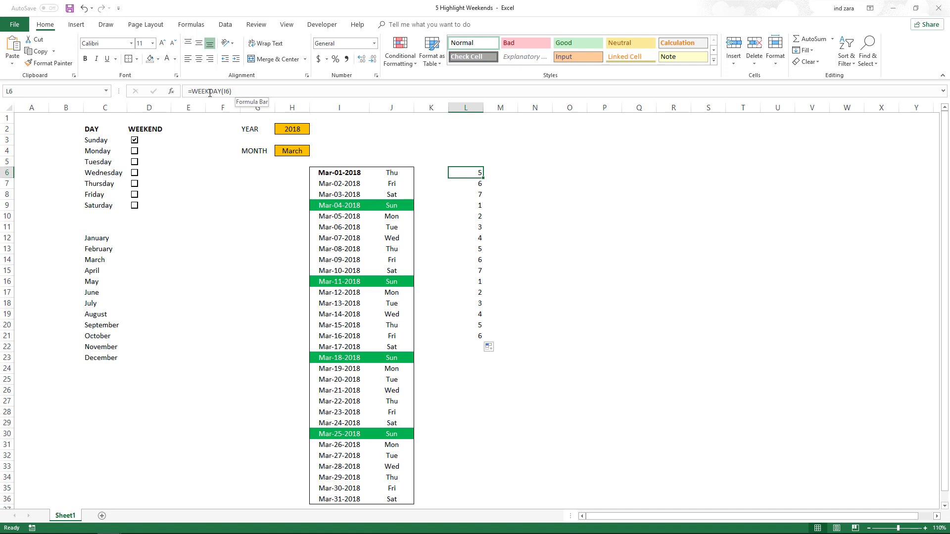
pyautogui.moveTo(106, 140); pyautogui.dragTo(105, 205)
pyautogui.moveTo(480, 172); pyautogui.dragTo(495, 333)
# - Clear the helper numbers and make Saturday the only weekend day
pyautogui.press('Delete')
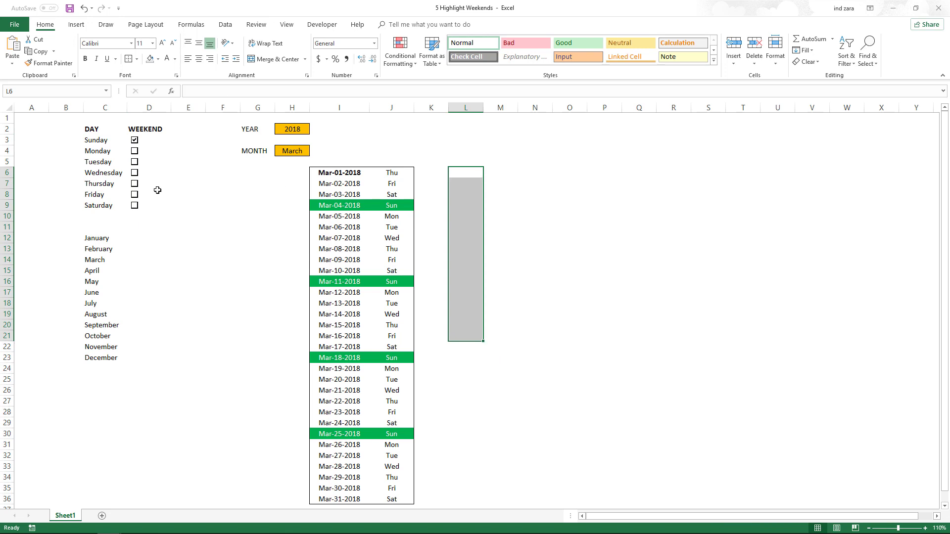
pyautogui.click(135, 206)
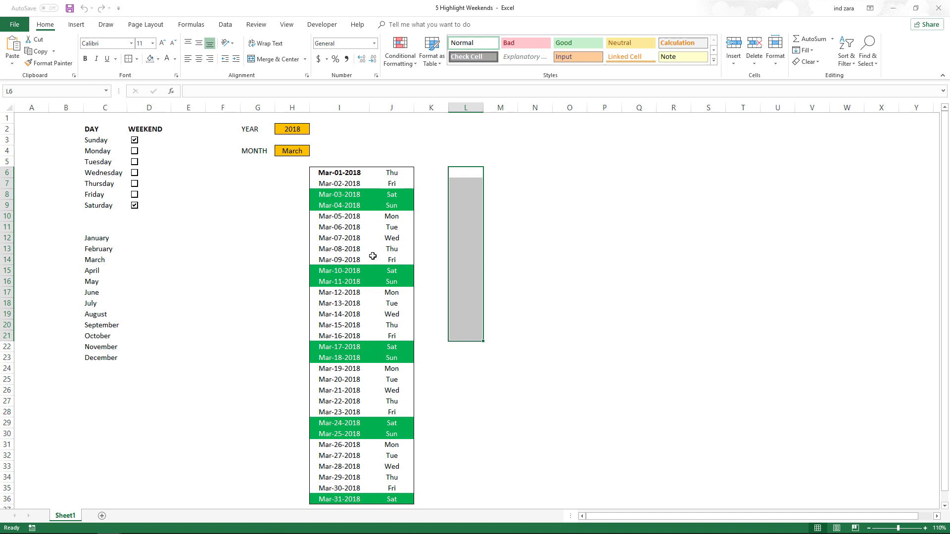
pyautogui.click(135, 141)
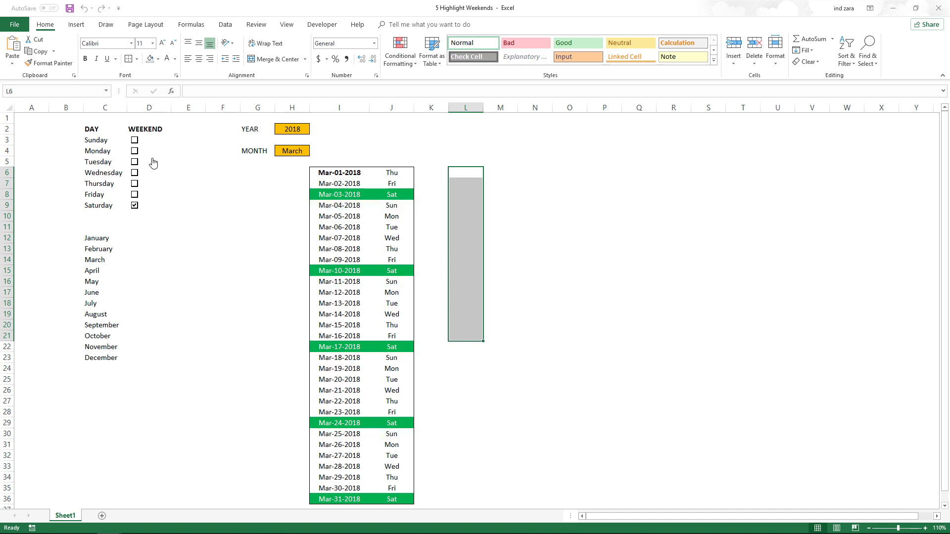
# - Set the month to April and the year to 2019
pyautogui.click(303, 152)
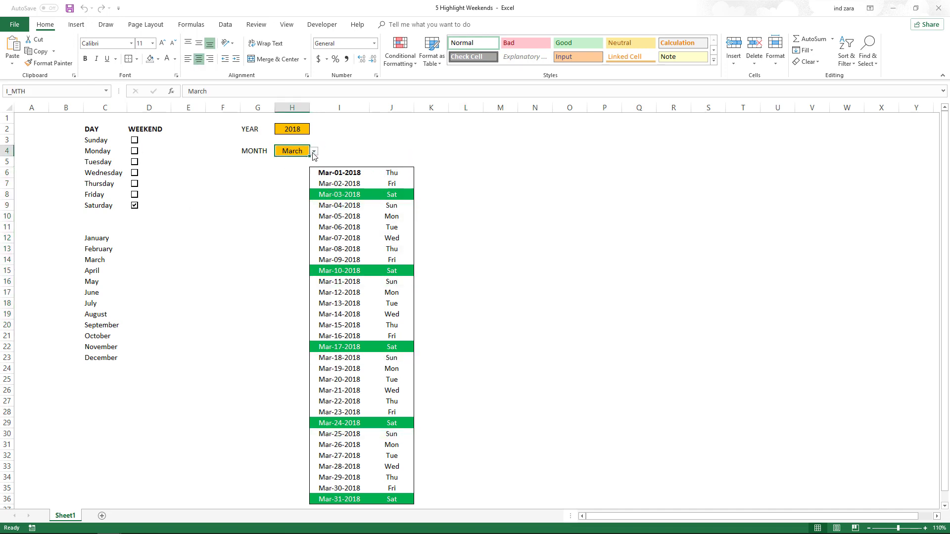
pyautogui.click(314, 156)
pyautogui.click(287, 173)
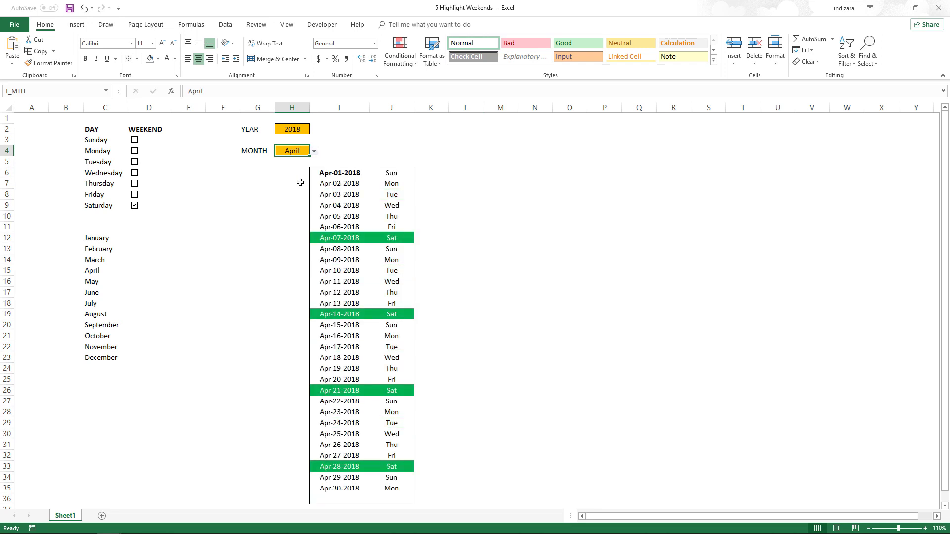
pyautogui.click(303, 130)
pyautogui.write('2019')
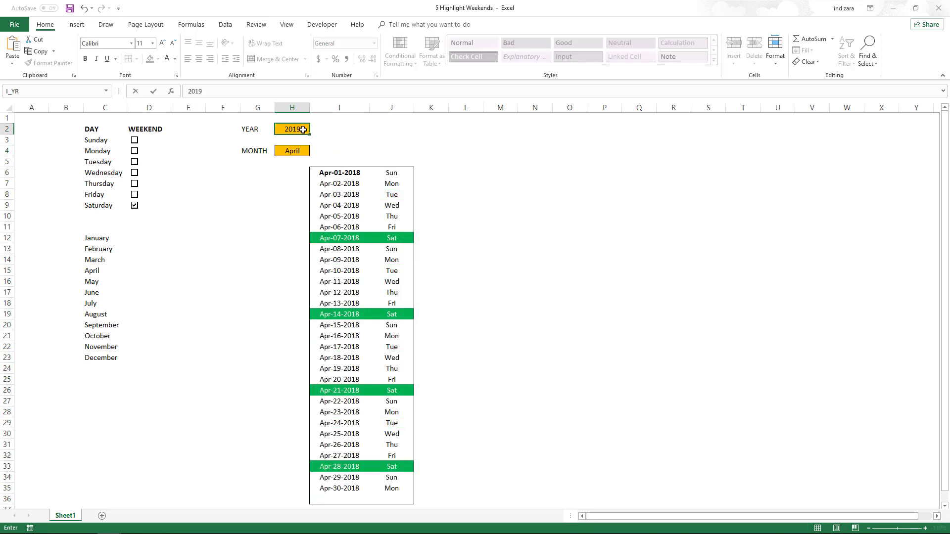
pyautogui.press('Return')
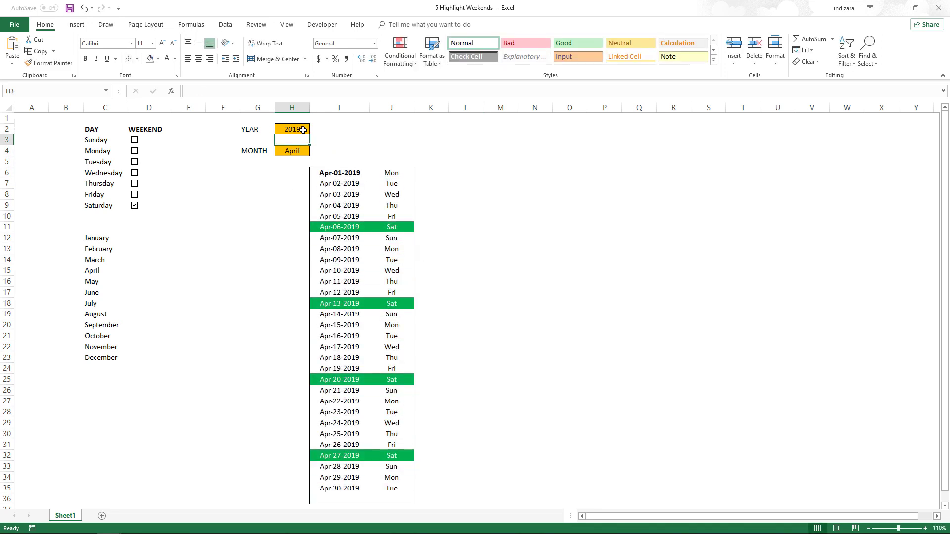
pyautogui.click(354, 173)
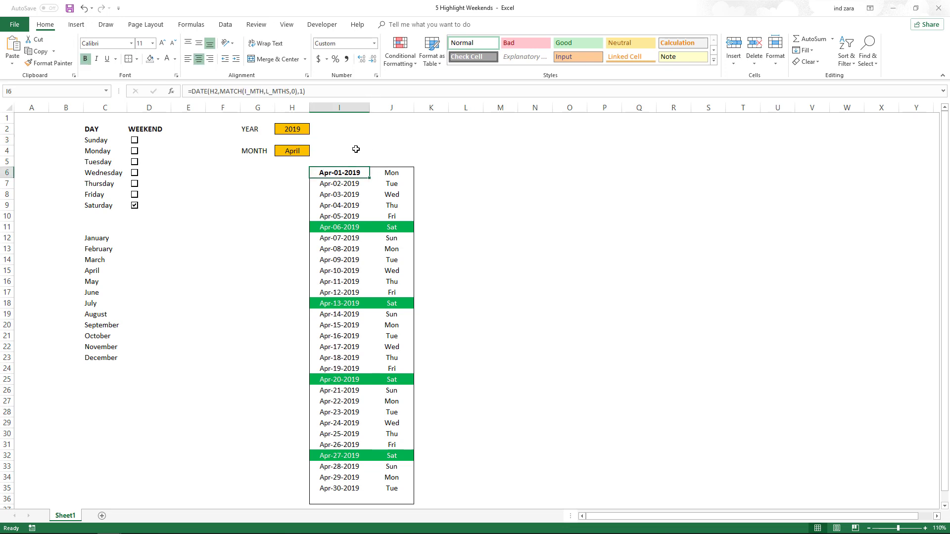
pyautogui.click(400, 55)
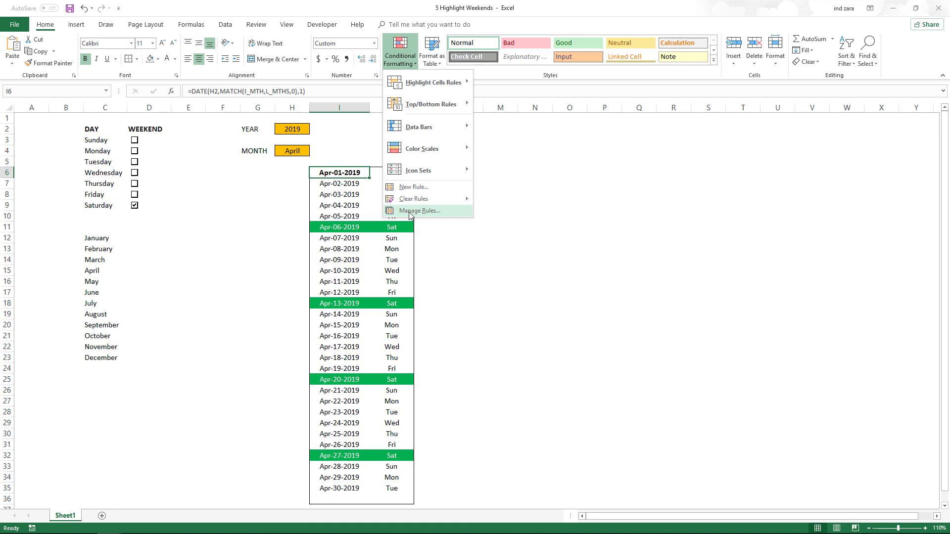
pyautogui.click(409, 212)
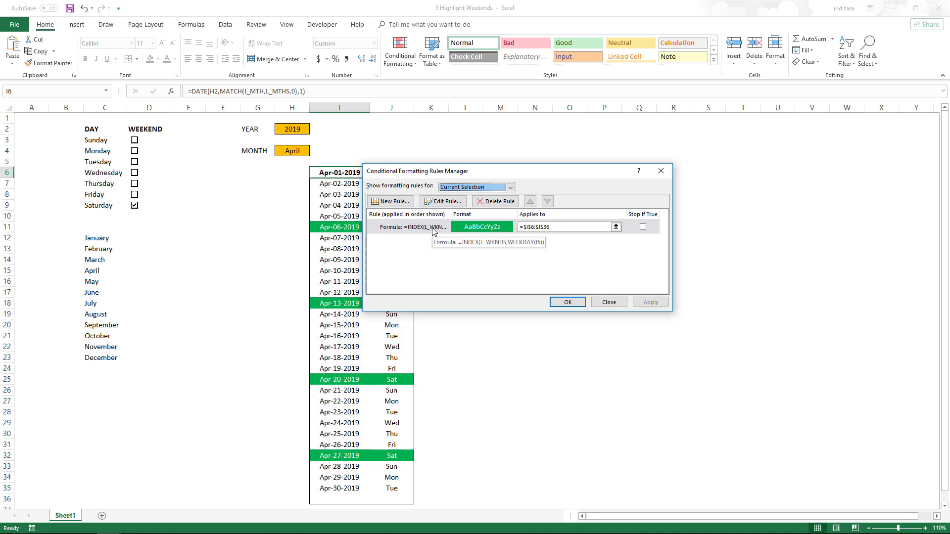
pyautogui.click(565, 302)
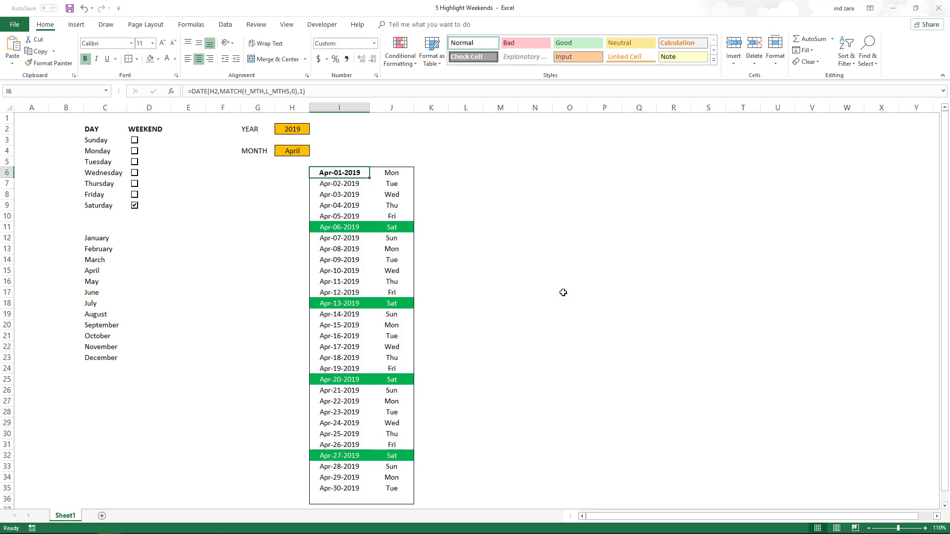